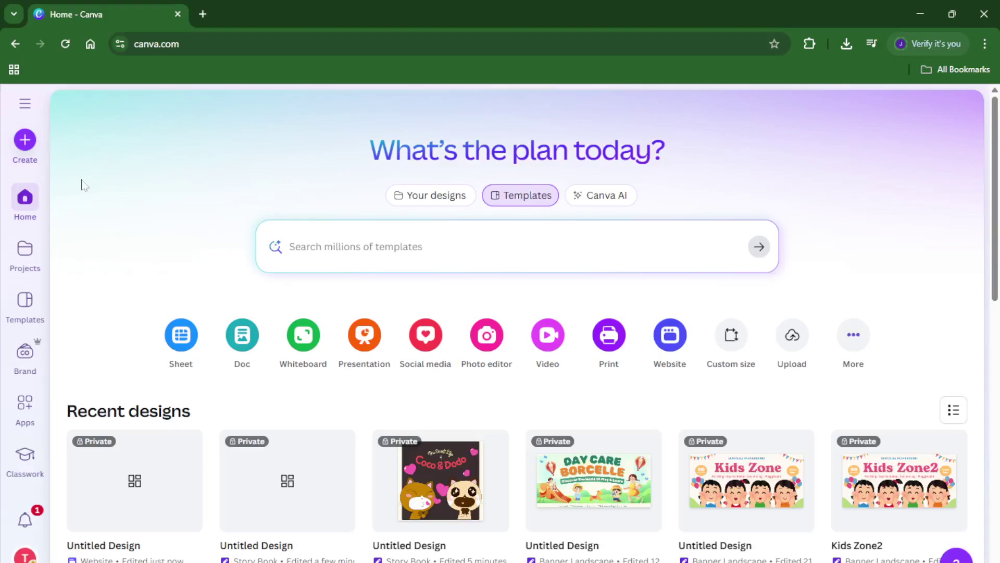
# Start a new Website design from Create, opening a blank page with website templates
pyautogui.click(25, 141)
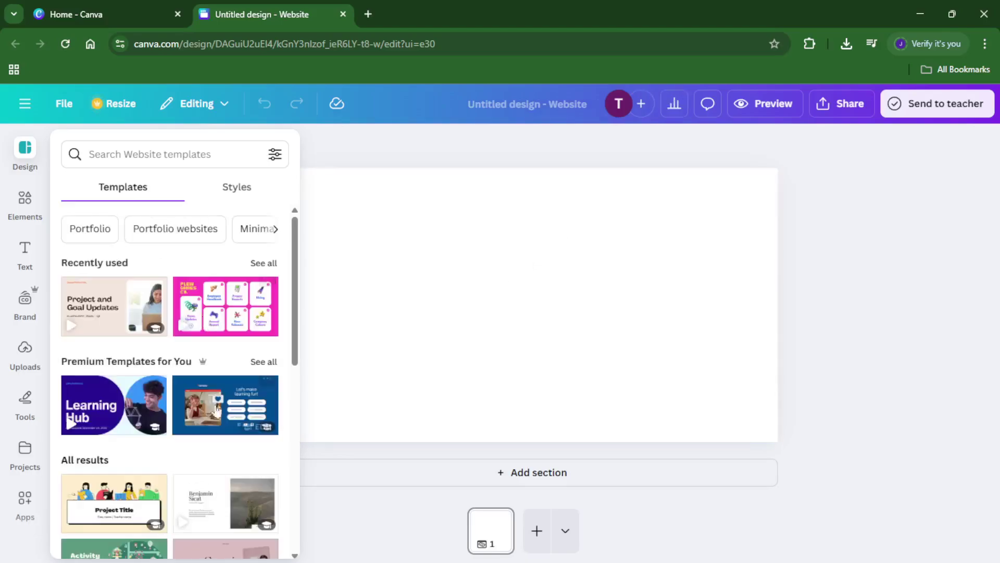
pyautogui.scroll(-1, 216, 412)
pyautogui.scroll(-3, 214, 419)
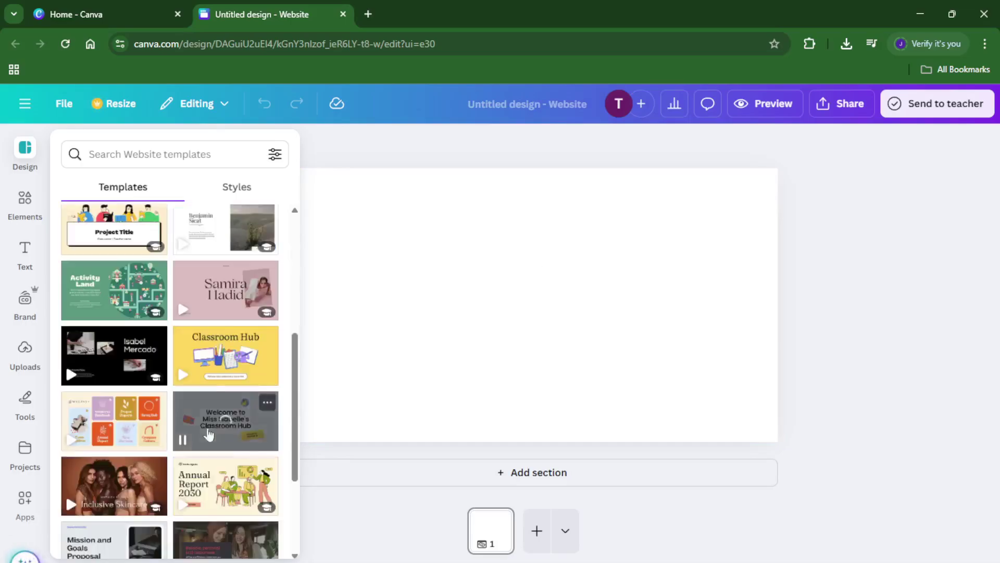
pyautogui.scroll(-3, 201, 490)
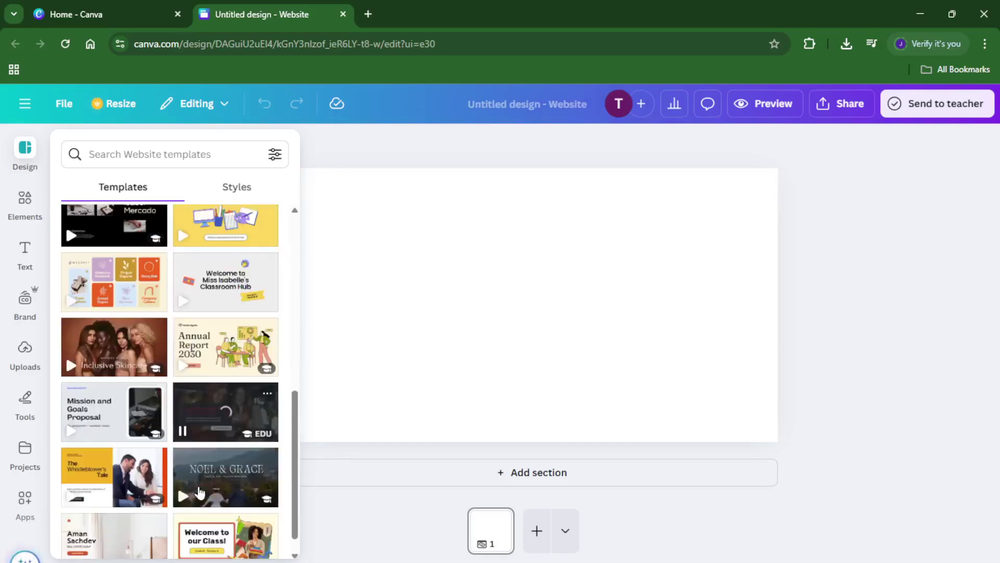
pyautogui.scroll(-3, 200, 493)
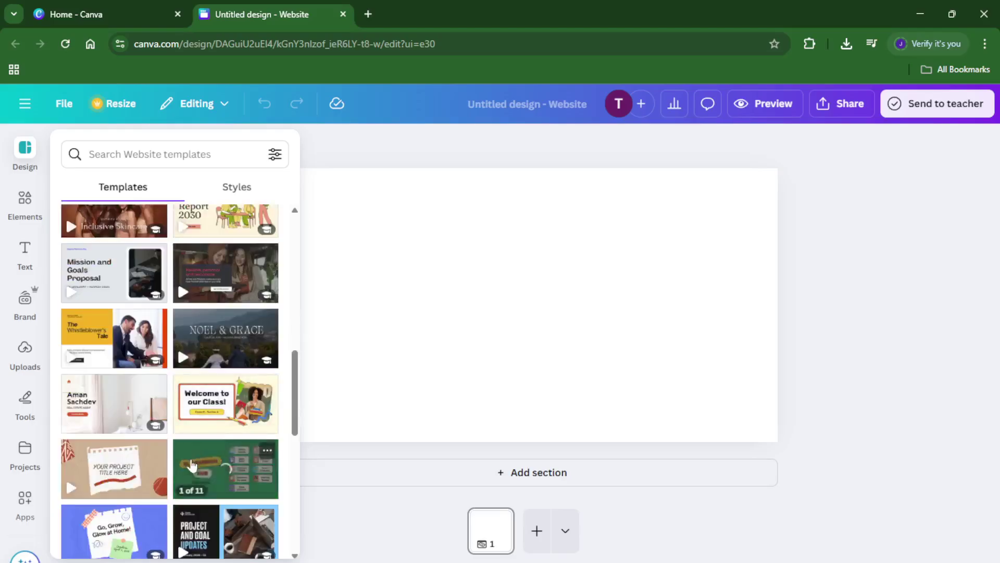
pyautogui.scroll(-3, 192, 471)
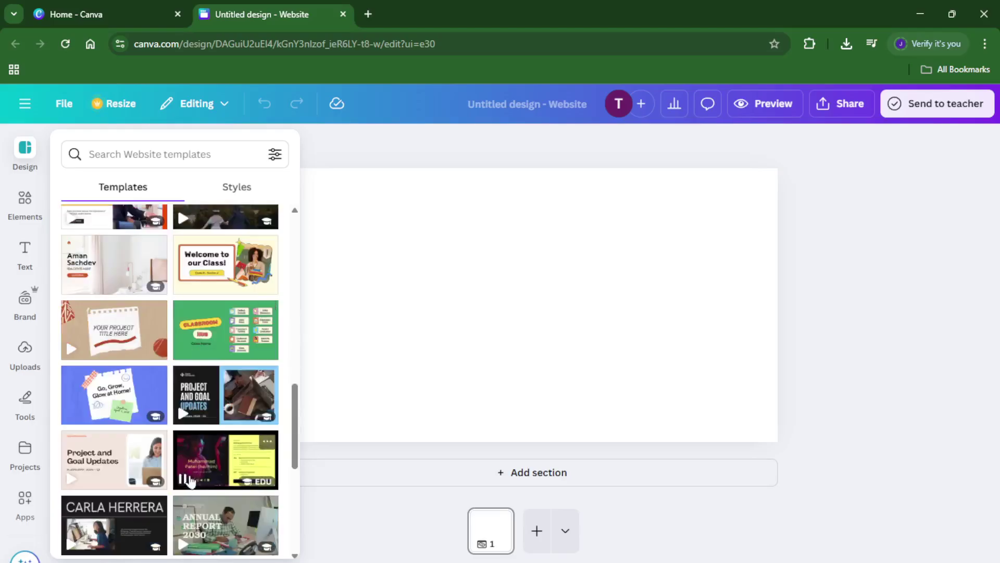
pyautogui.scroll(-2, 192, 482)
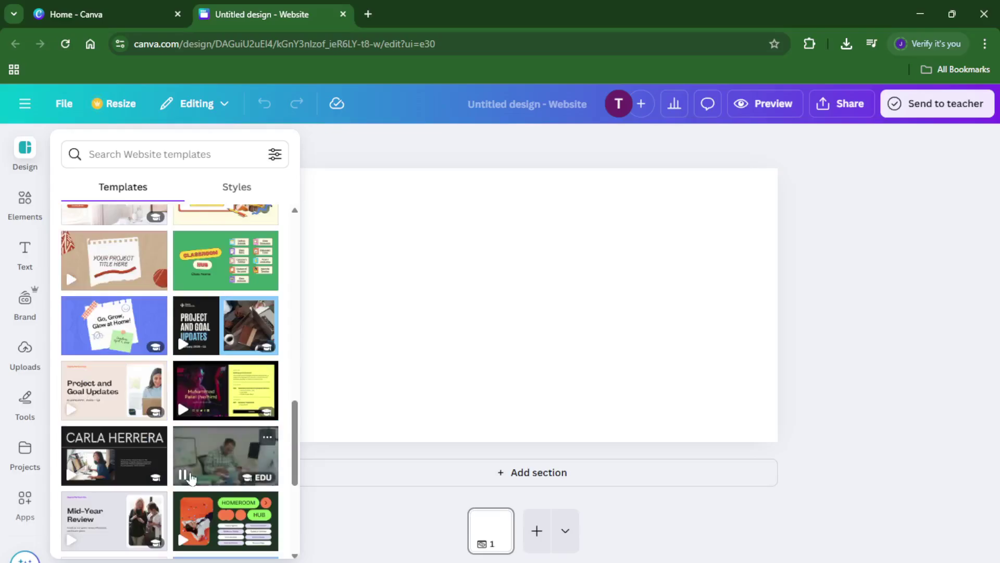
pyautogui.scroll(-2, 201, 487)
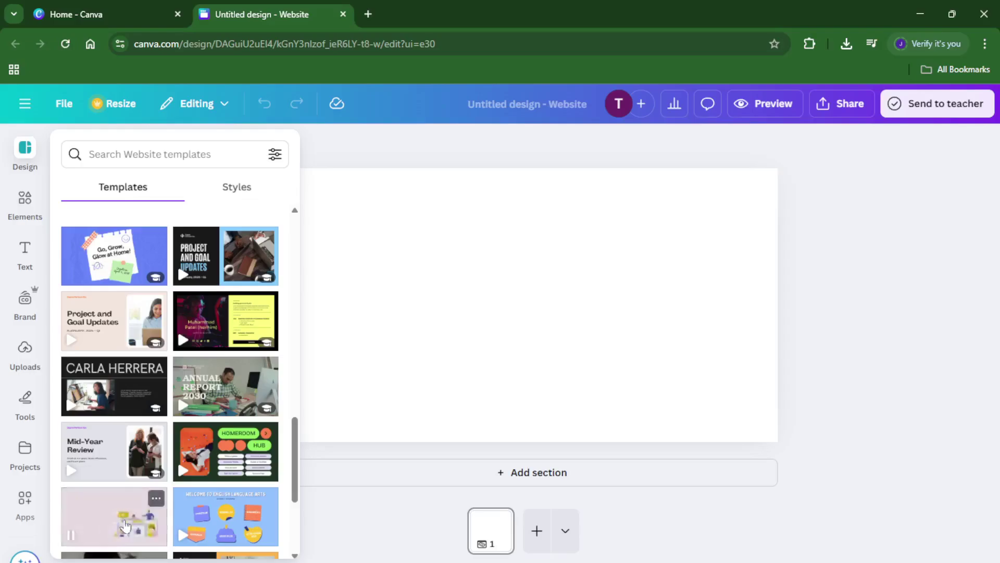
pyautogui.scroll(-2, 125, 526)
pyautogui.scroll(-2, 125, 527)
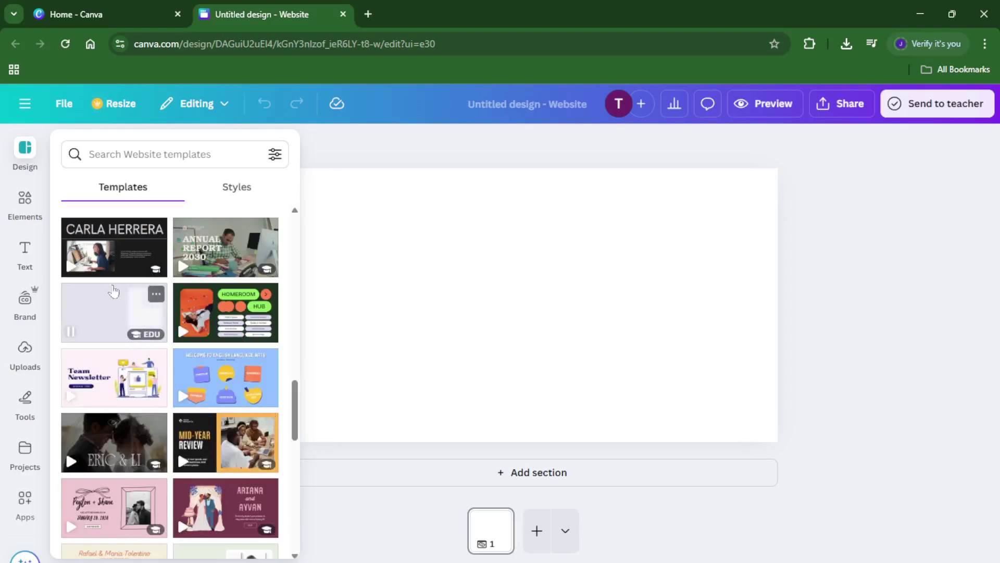
pyautogui.scroll(-4, 130, 354)
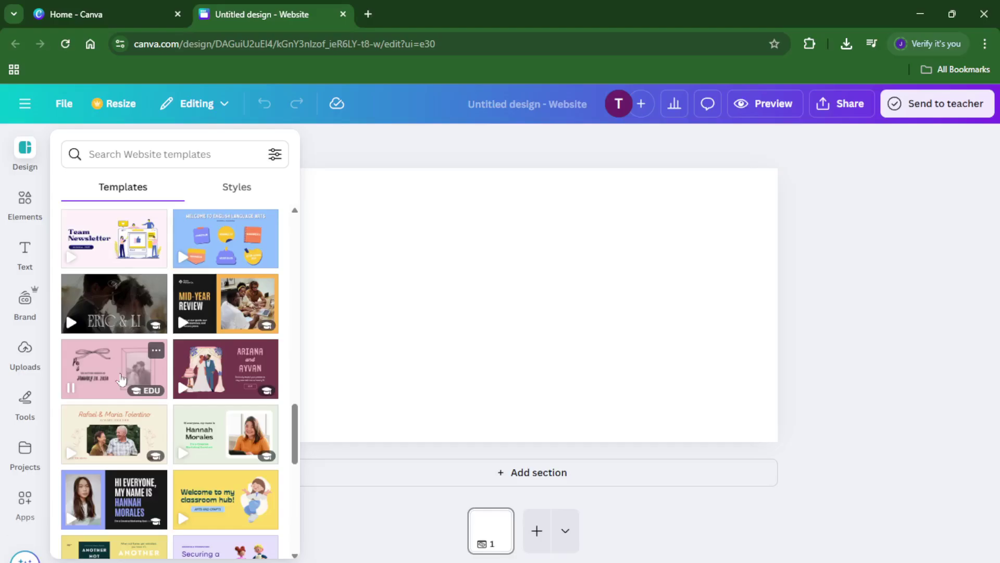
# Apply all 6 sections of the green personal portfolio template to the blank website
pyautogui.click(203, 442)
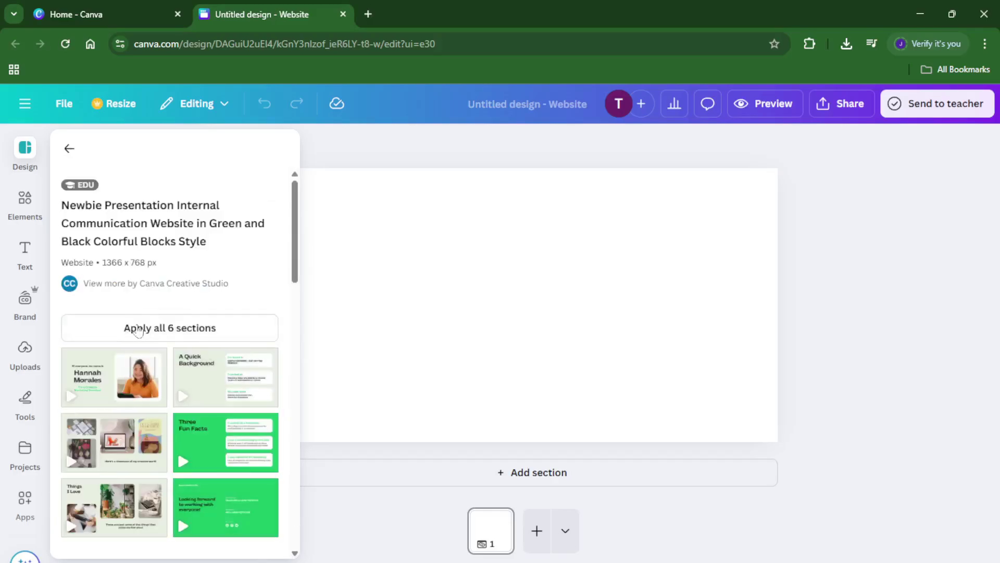
pyautogui.click(161, 328)
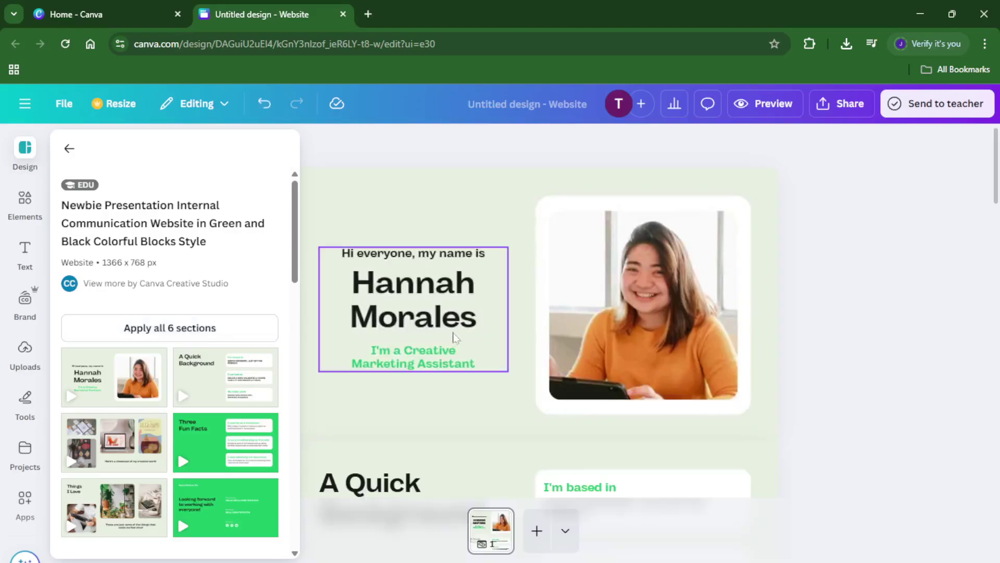
pyautogui.scroll(-1, 628, 366)
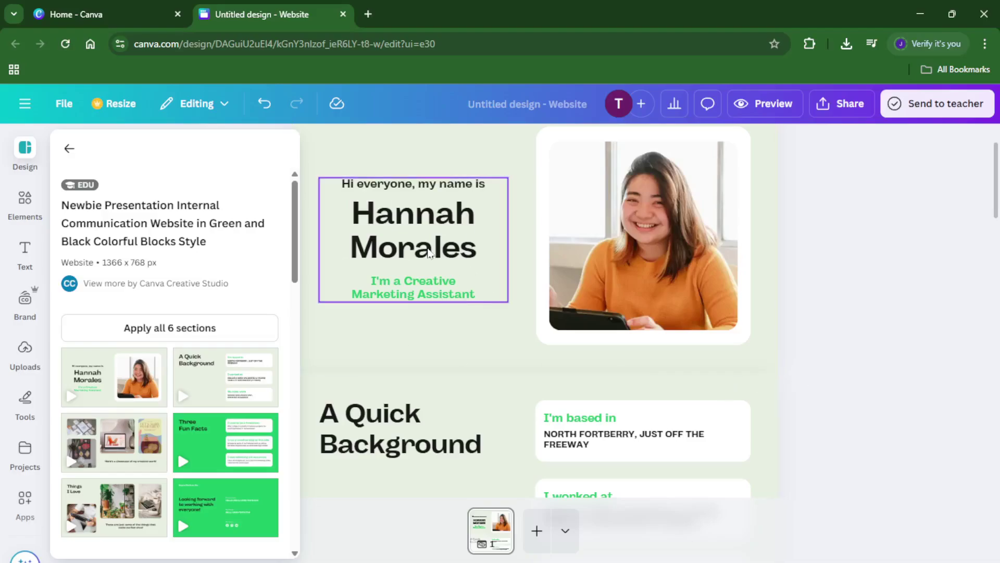
pyautogui.click(430, 251)
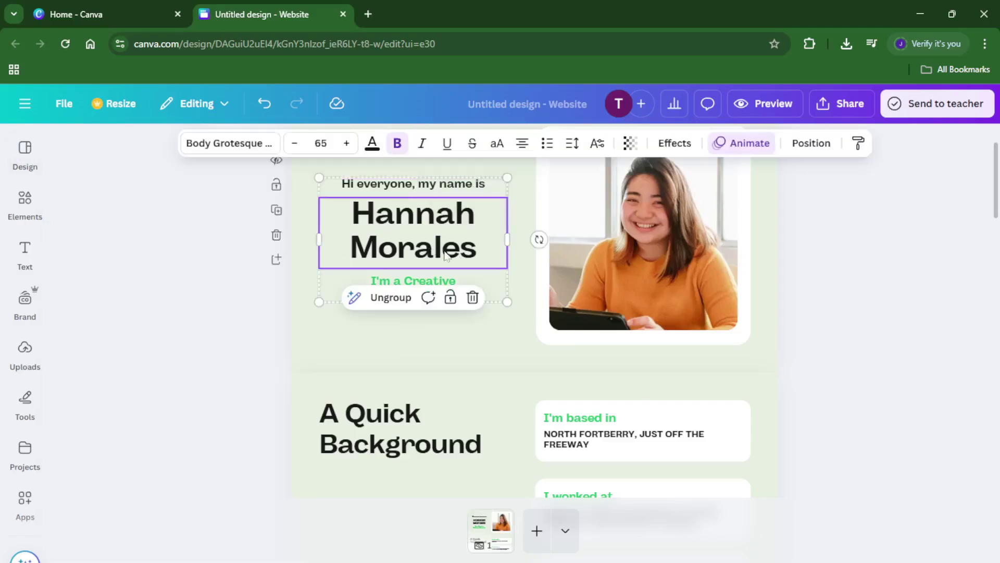
pyautogui.click(644, 255)
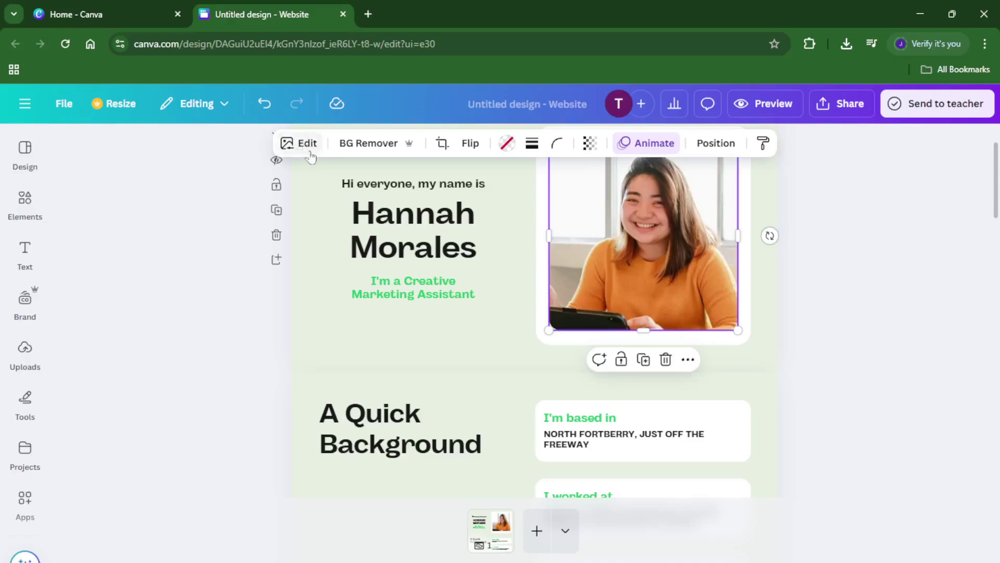
pyautogui.click(435, 428)
pyautogui.scroll(-10, 935, 380)
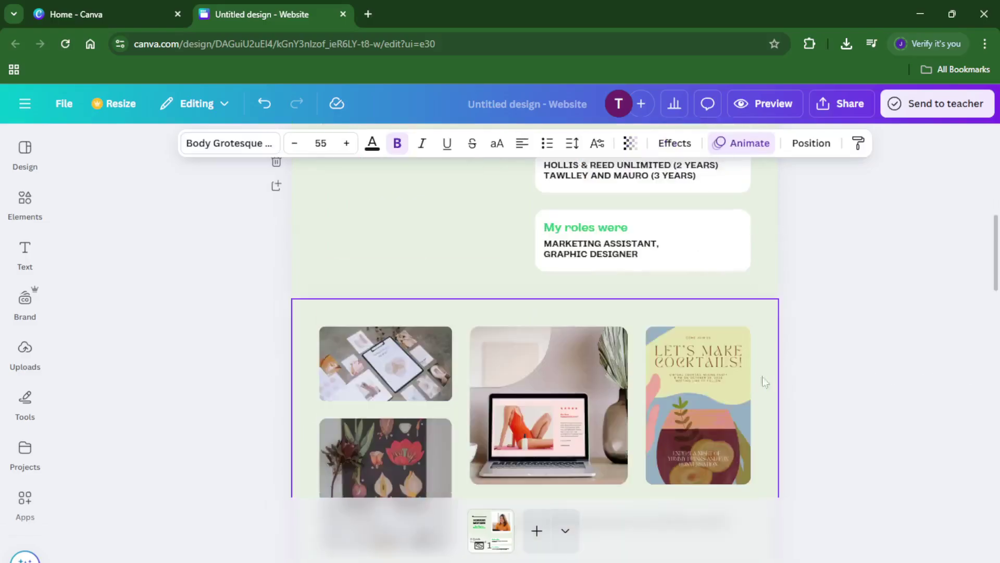
pyautogui.scroll(-2, 759, 383)
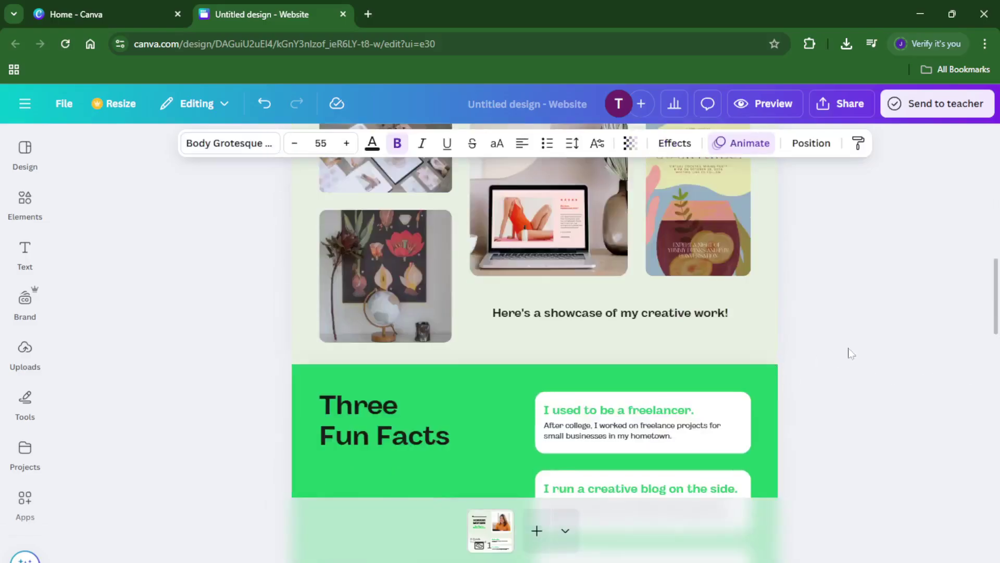
pyautogui.scroll(-2, 849, 353)
pyautogui.scroll(-5, 851, 353)
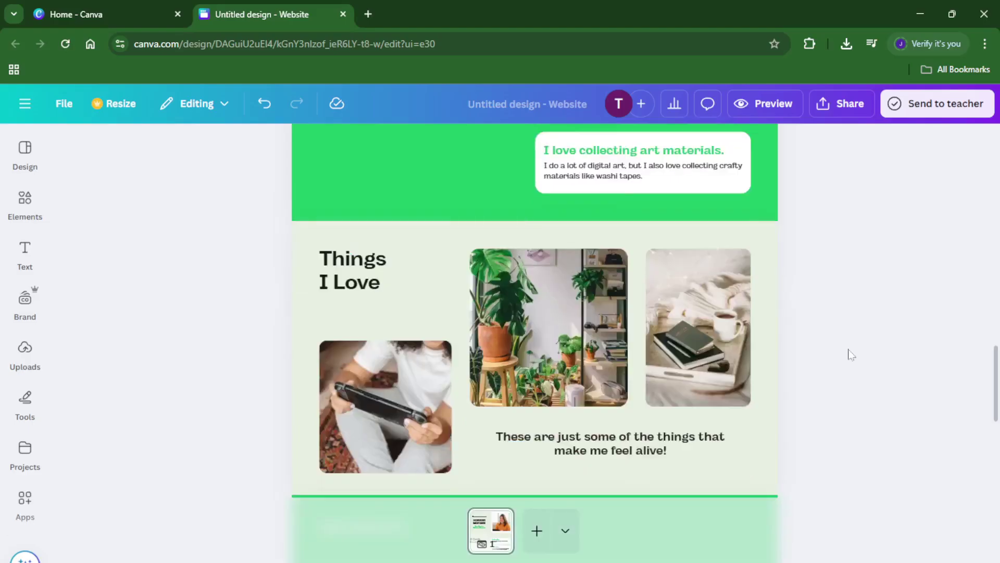
pyautogui.scroll(-4, 850, 354)
pyautogui.scroll(-2, 850, 354)
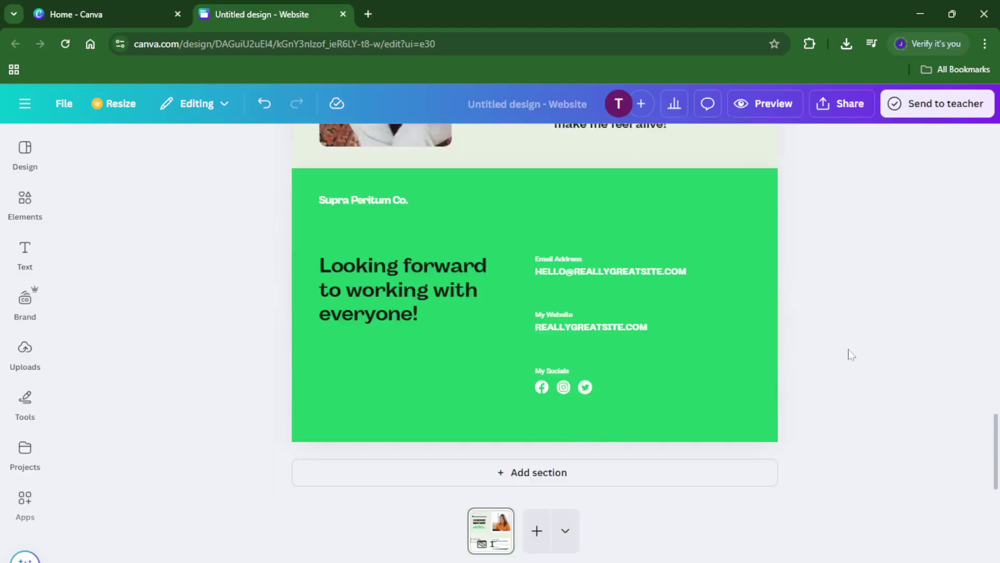
pyautogui.scroll(5, 846, 348)
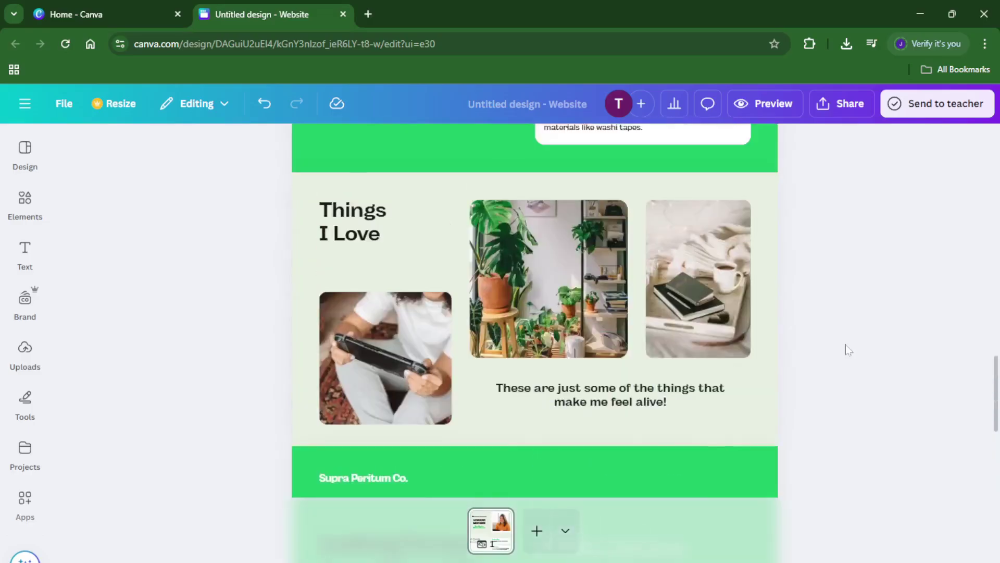
pyautogui.scroll(10, 845, 323)
pyautogui.scroll(10, 849, 310)
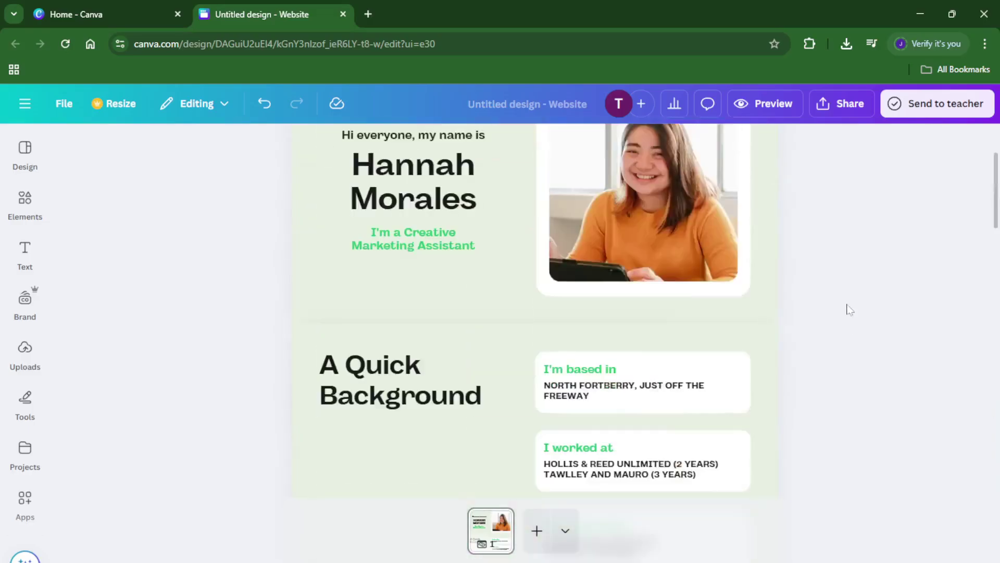
pyautogui.scroll(1, 445, 296)
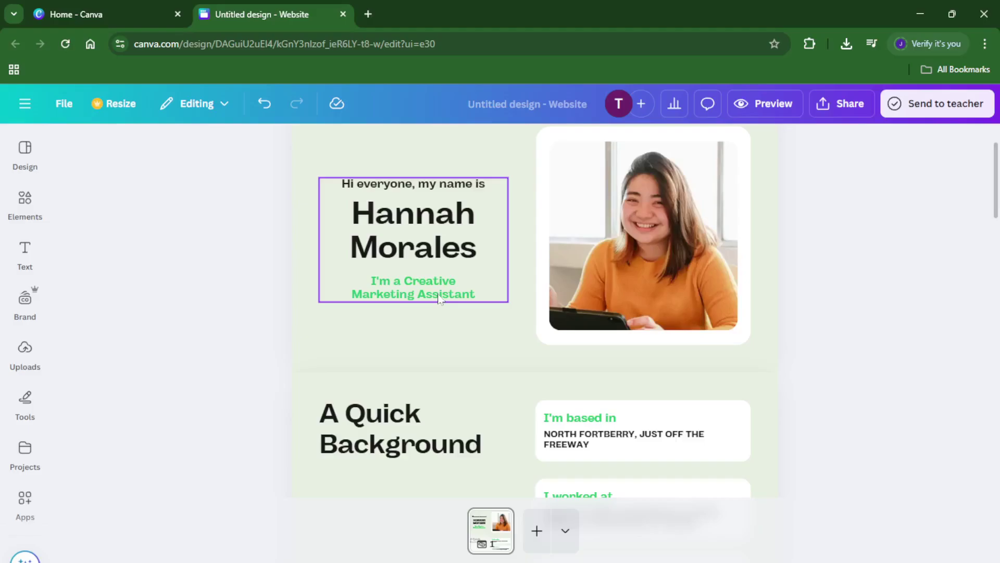
# Review the six template sections top to bottom, then close the design with Ctrl+W
pyautogui.scroll(1, 439, 298)
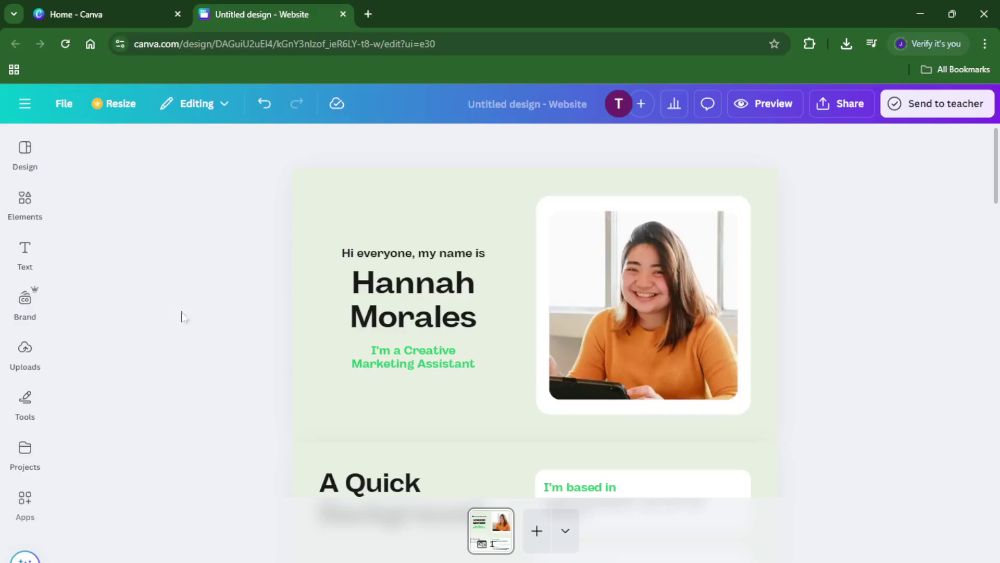
pyautogui.scroll(-3, 196, 326)
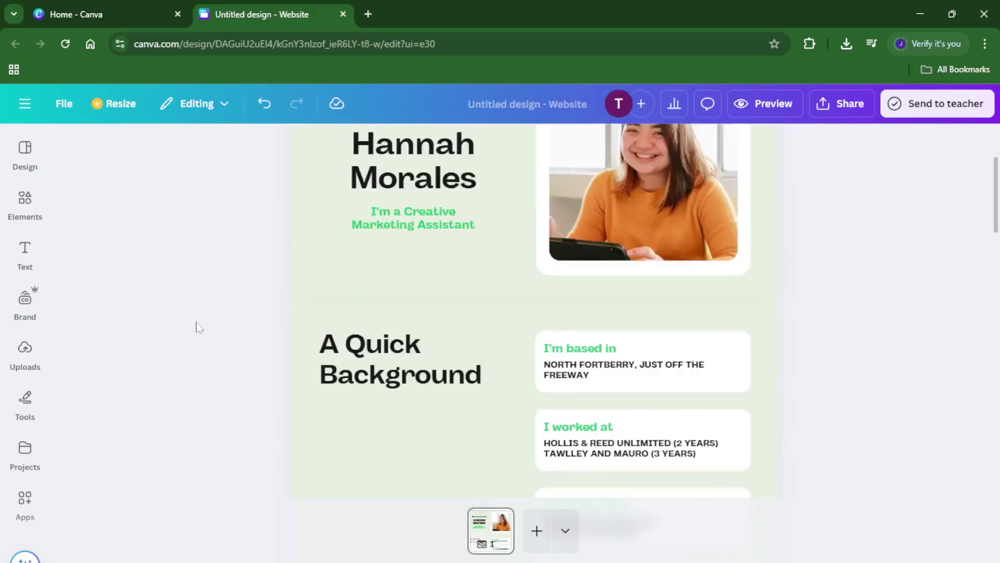
pyautogui.scroll(-2, 519, 378)
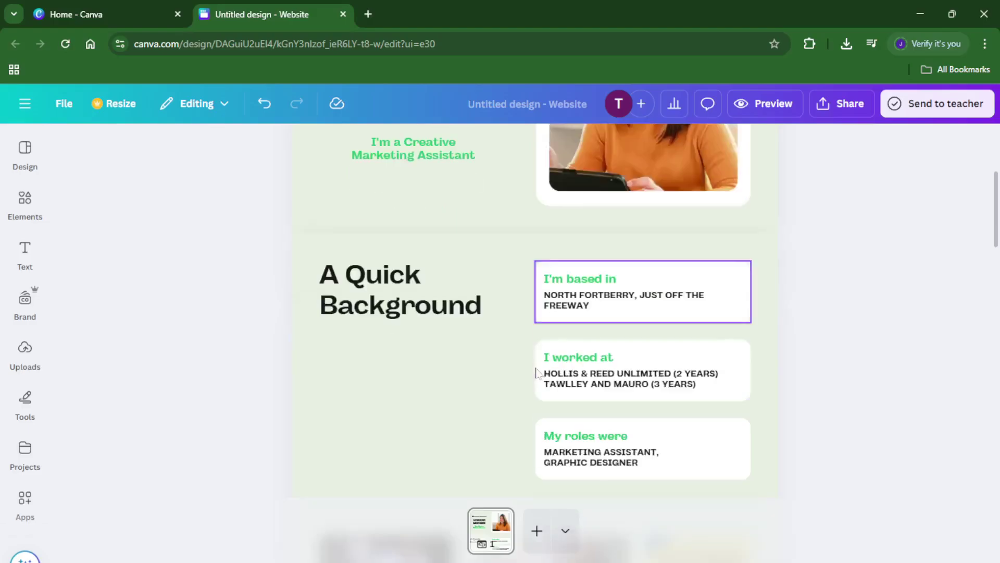
pyautogui.scroll(-2, 513, 380)
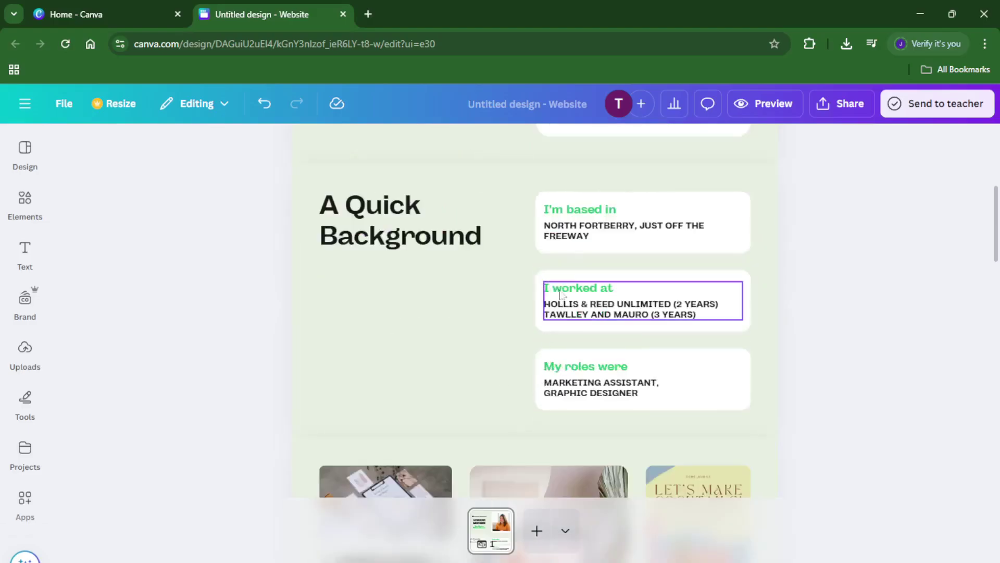
pyautogui.scroll(-2, 703, 345)
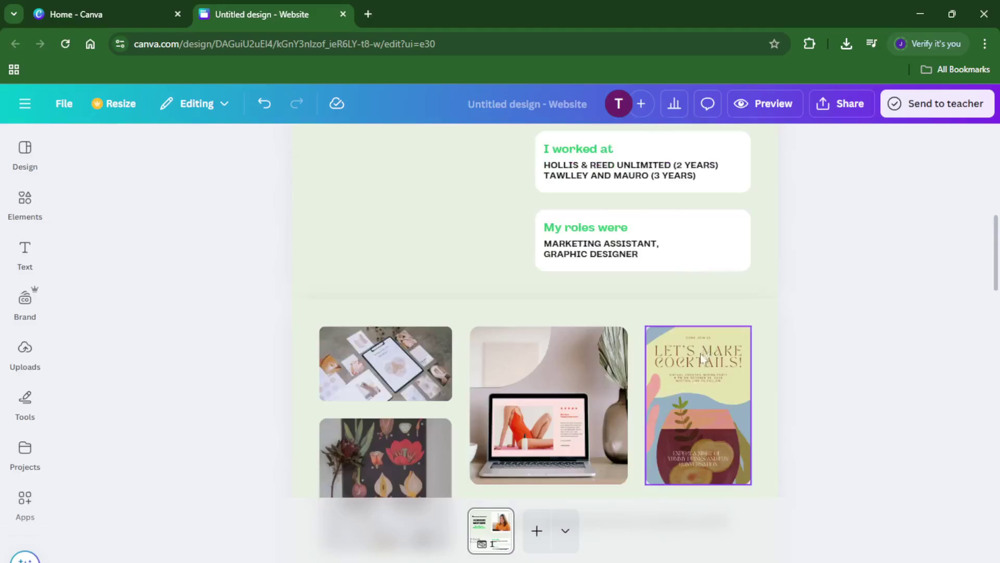
pyautogui.scroll(-2, 706, 357)
pyautogui.scroll(-2, 729, 372)
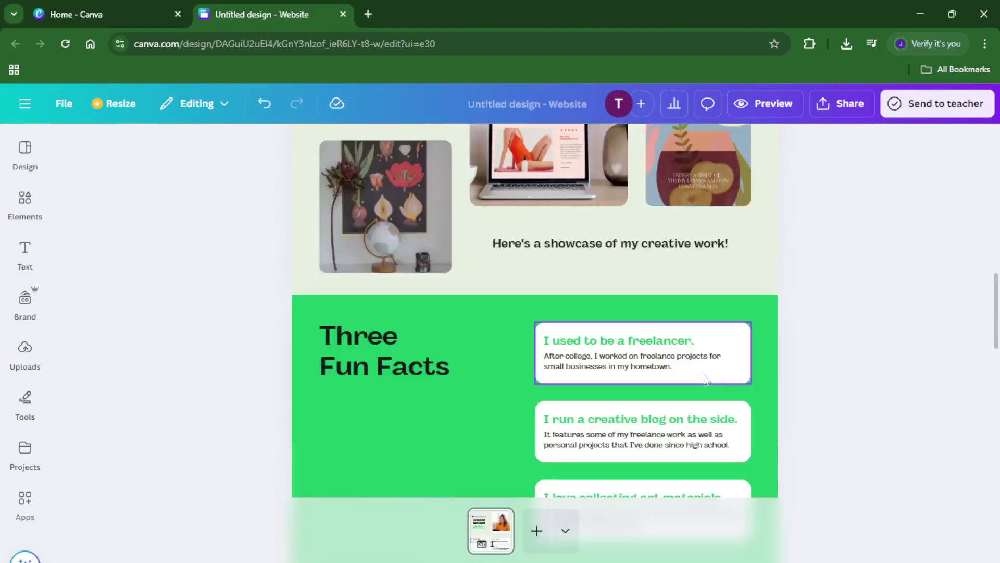
pyautogui.scroll(-2, 705, 379)
pyautogui.scroll(-1, 602, 361)
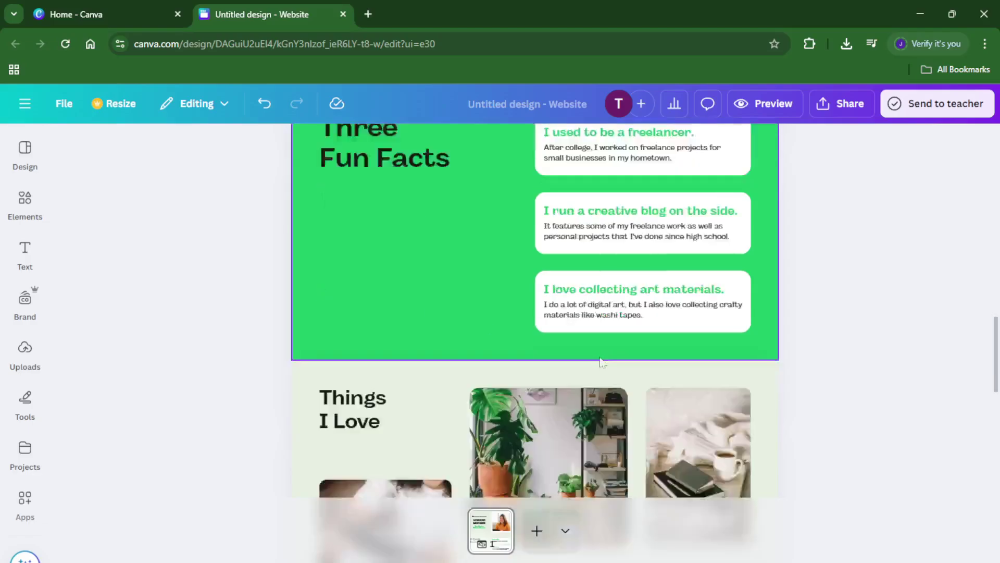
pyautogui.scroll(-2, 602, 361)
pyautogui.scroll(-2, 625, 385)
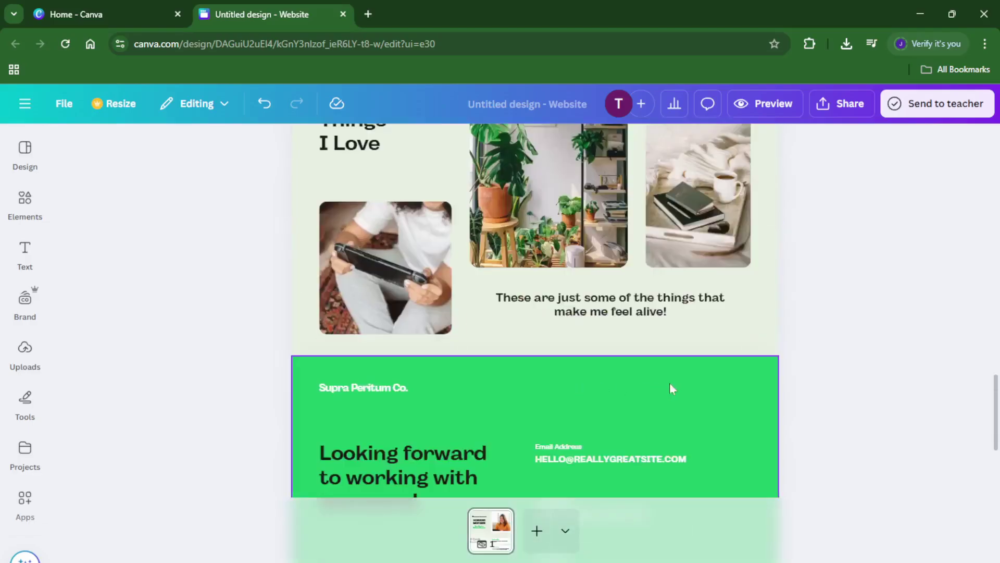
pyautogui.scroll(-3, 671, 388)
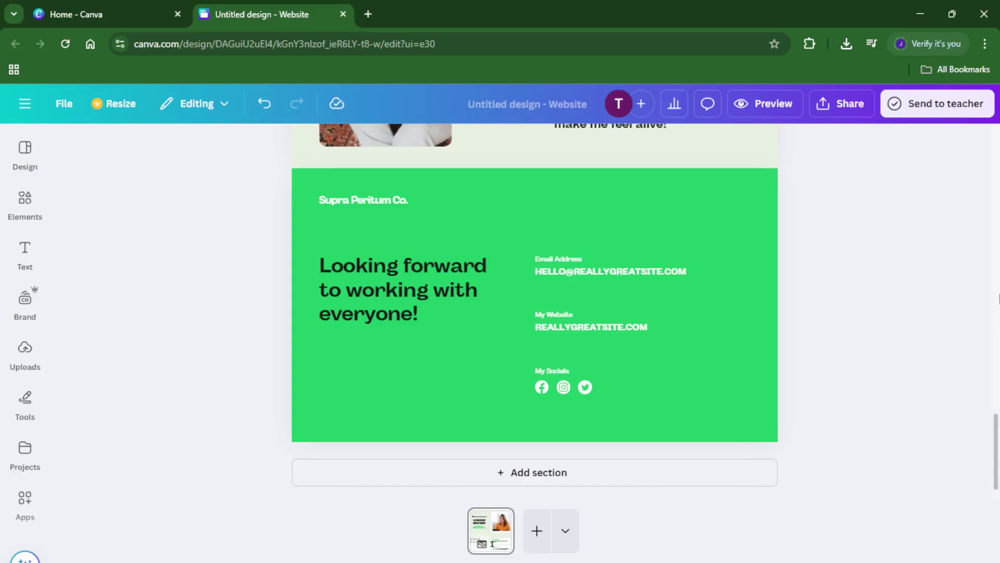
pyautogui.hotkey('ctrl', 'w')
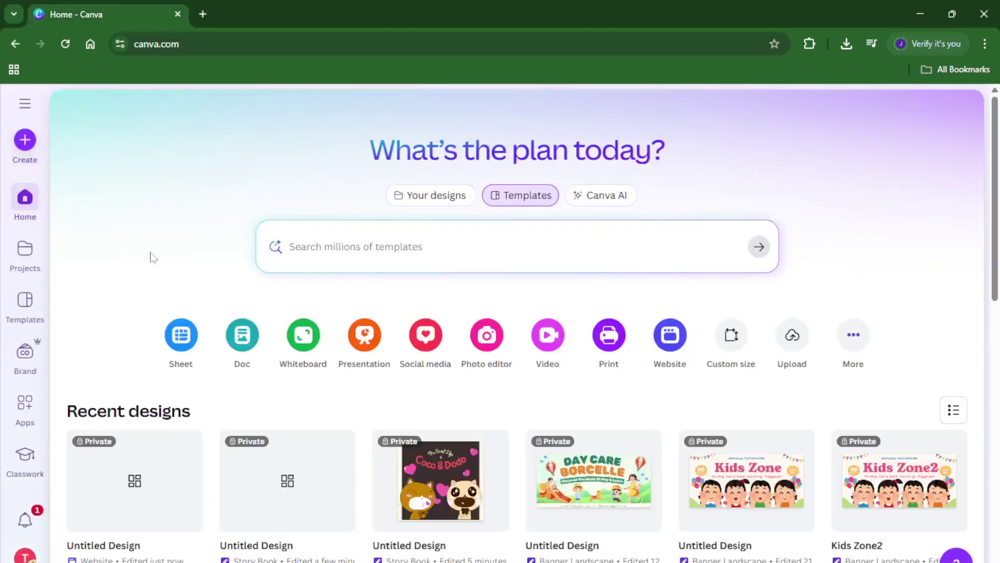